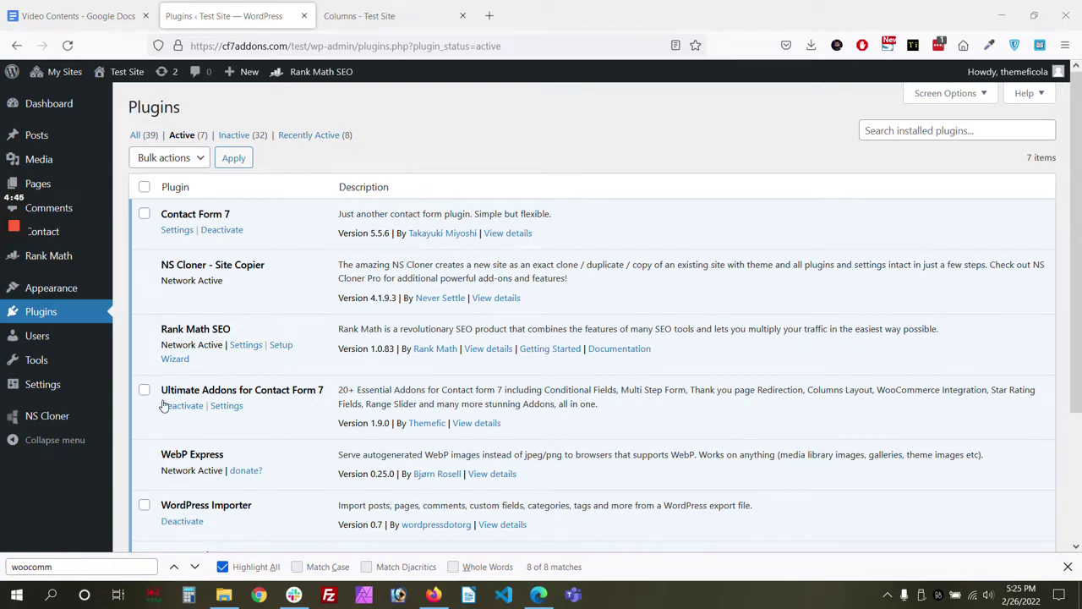
Open the Ultimate Addons for Contact Form 7 settings page from the Contact menu
left_click_drag(161, 389, 324, 390)
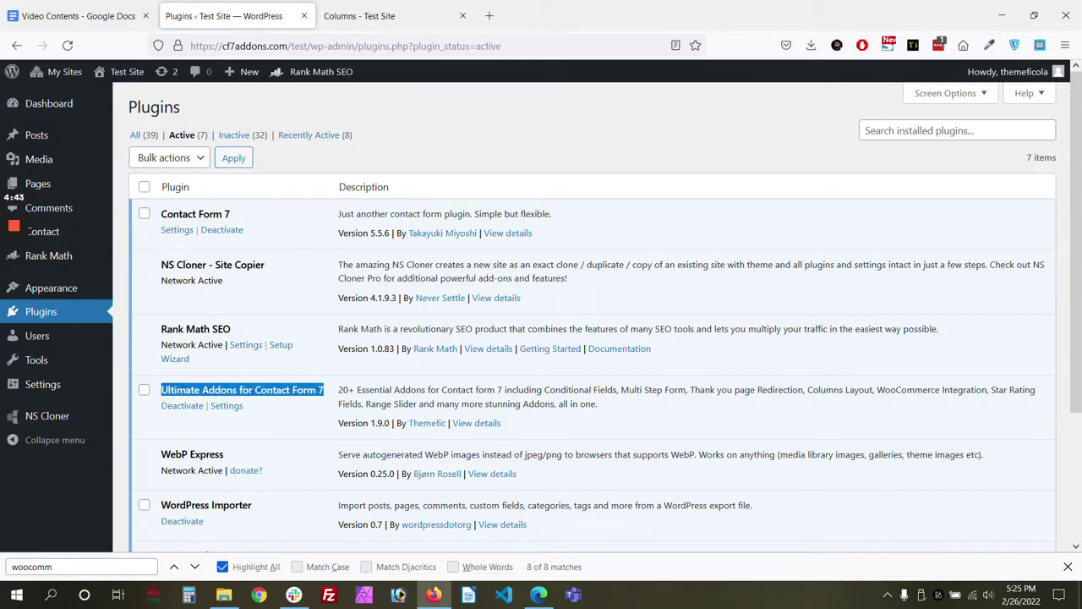
left_click(158, 201)
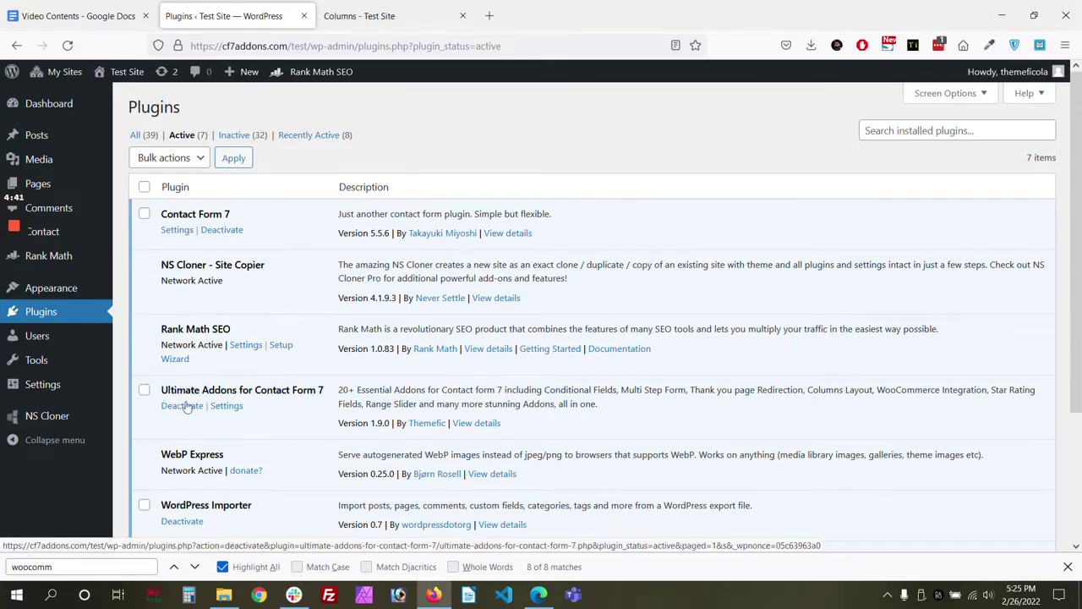
left_click_drag(161, 390, 327, 395)
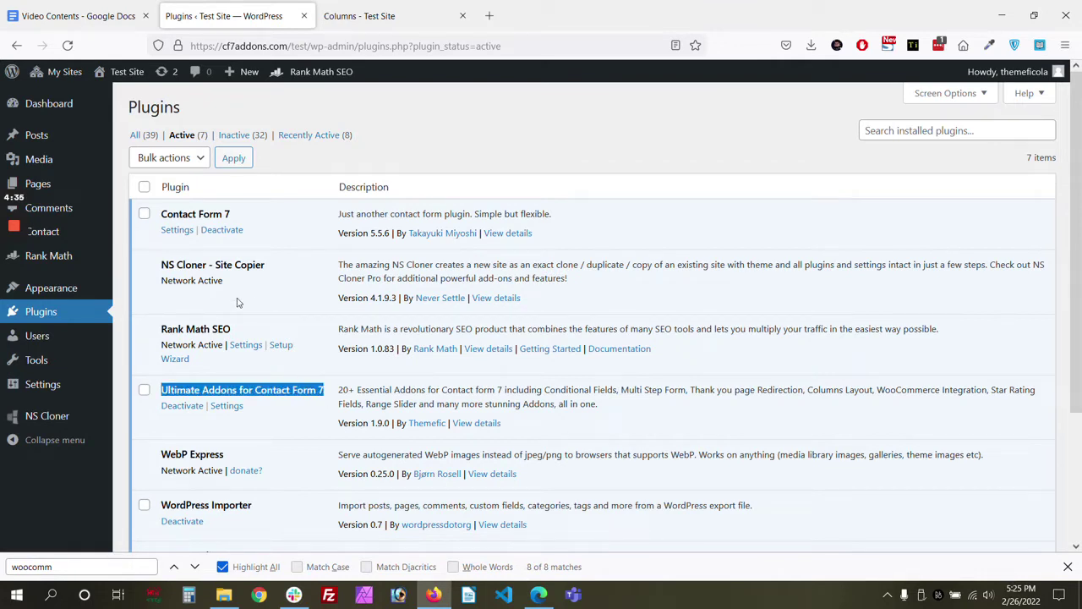
mouse_move(82, 237)
left_click(148, 294)
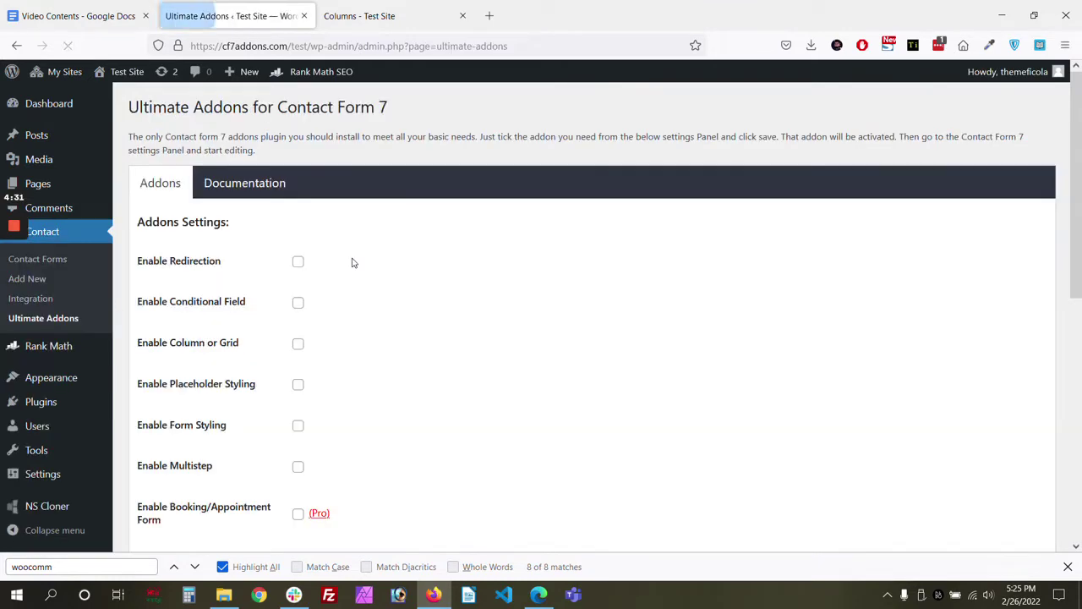
Enable the Range Slider addon, disable Country Dropdown Field, save, and start a new contact form
scroll(353, 263, "down", 5)
scroll(353, 263, "up", 4)
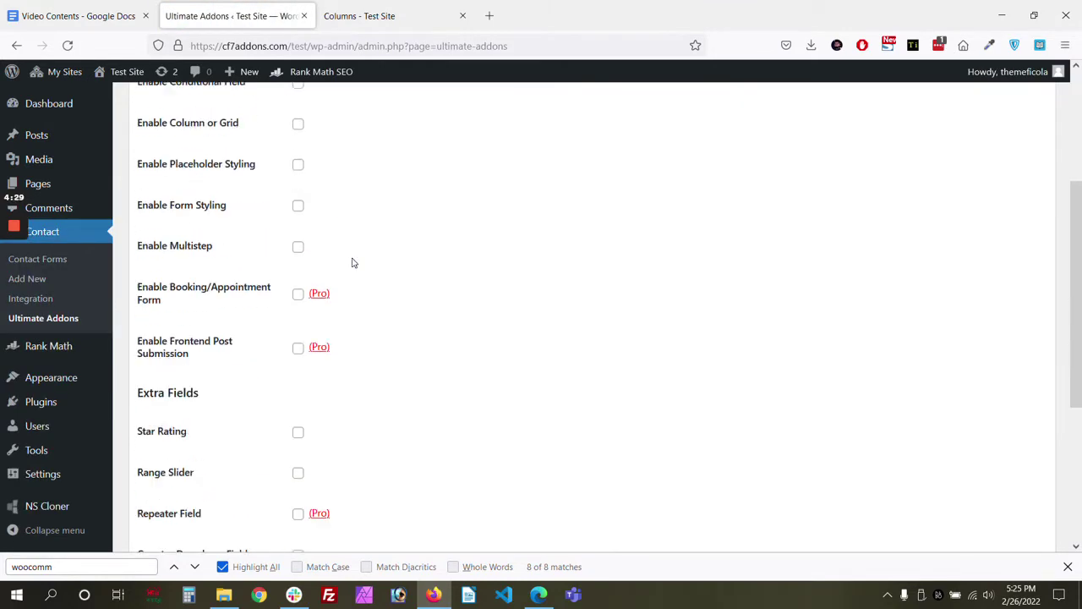
scroll(352, 262, "down", 5)
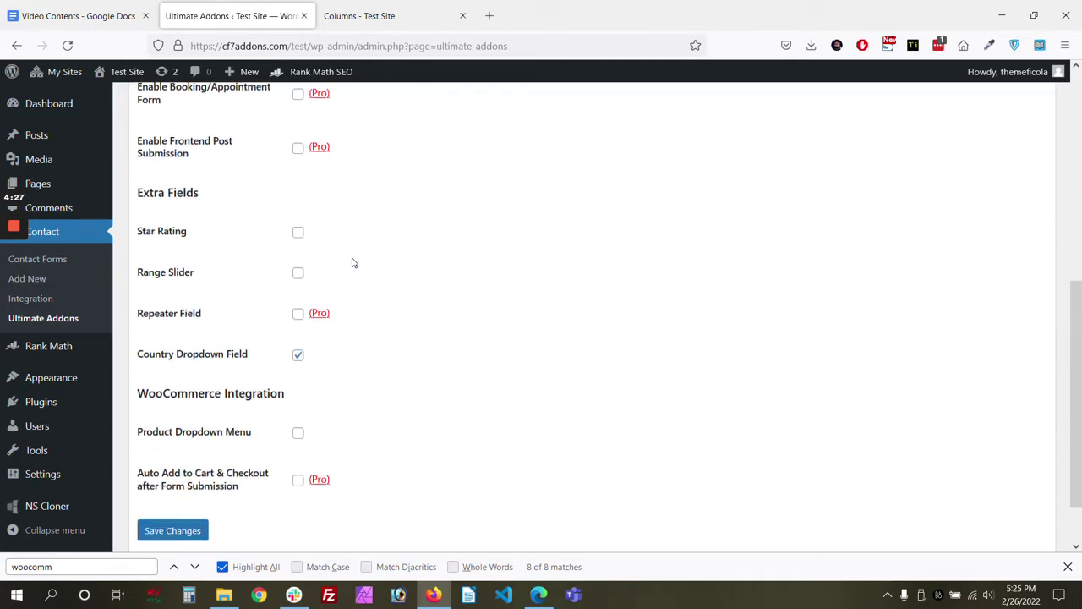
left_click(298, 248)
left_click(298, 328)
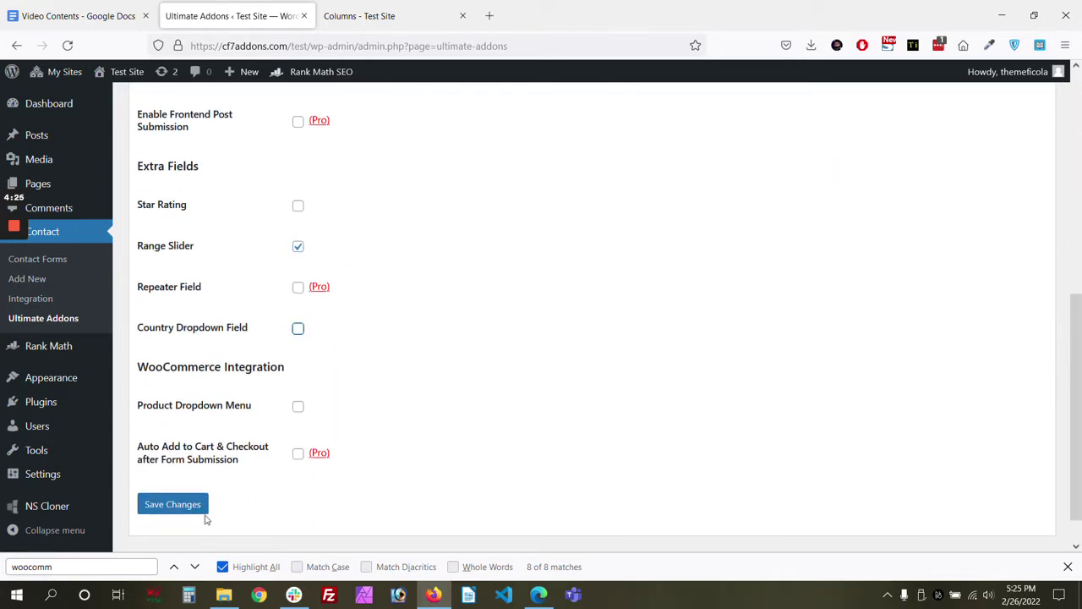
left_click(203, 510)
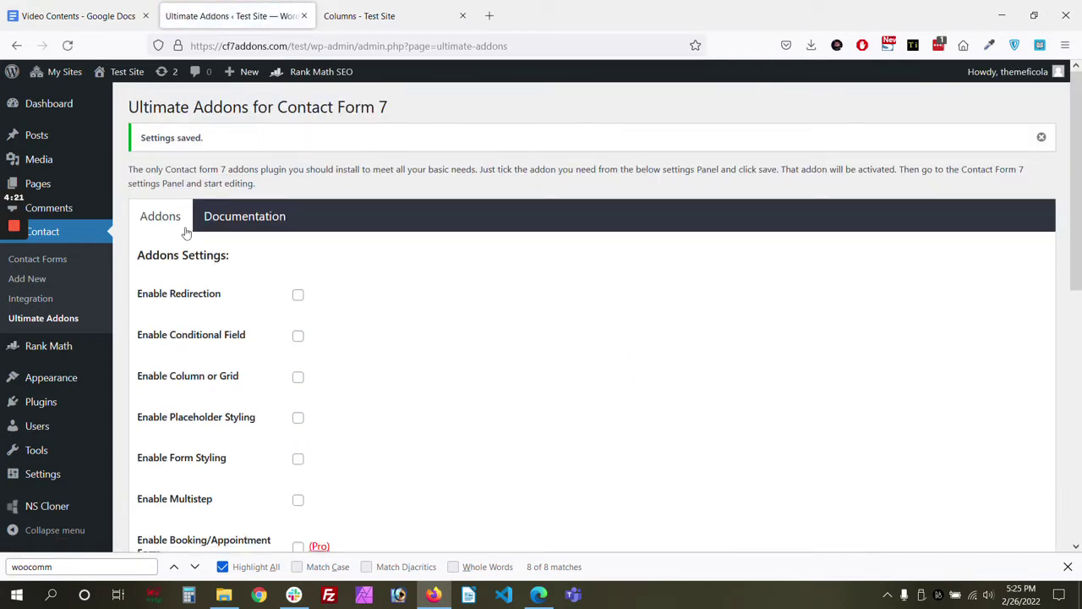
left_click(63, 279)
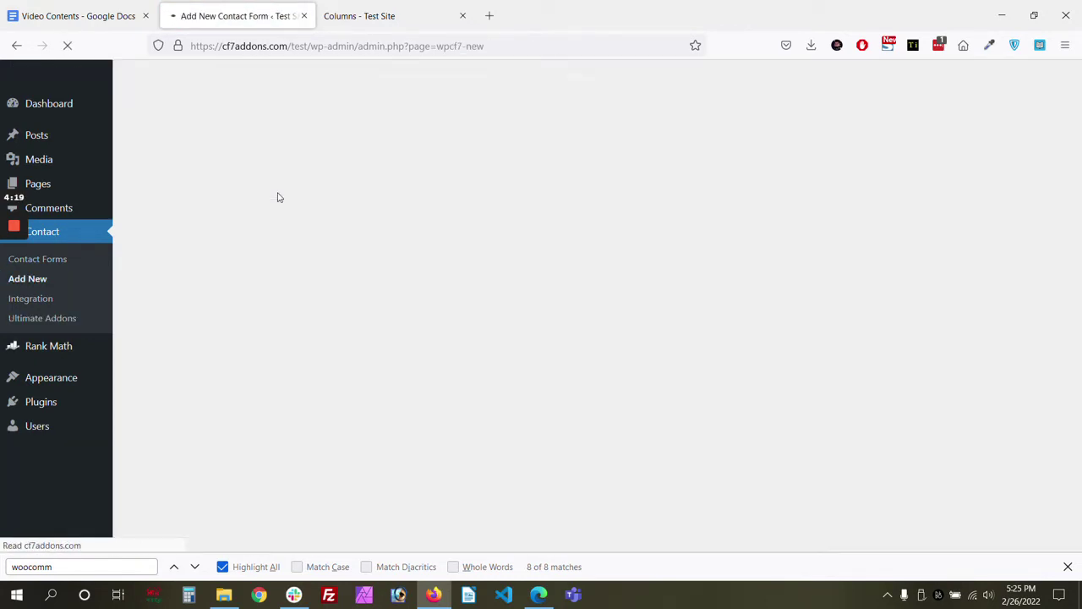
Title the new contact form 'Range Slider'
left_click(360, 15)
left_click(349, 75)
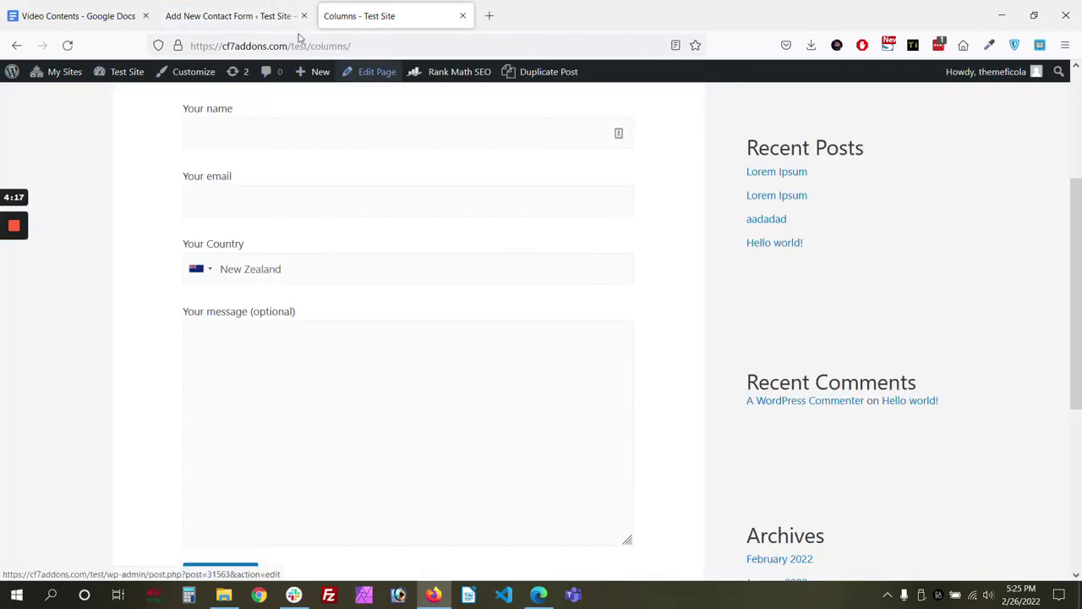
left_click(245, 15)
type("Range Slider")
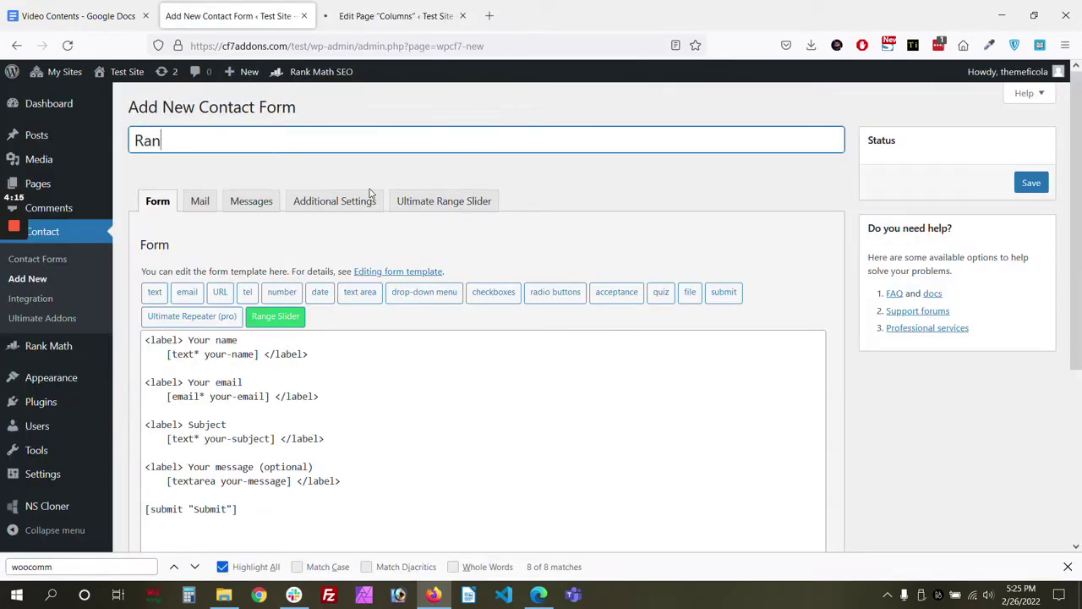
Relabel Subject as 'Choose Your Budget', delete its text field, and begin a required range slider tag
left_click(243, 382)
left_click_drag(188, 424, 227, 424)
type("Choose Your Budget")
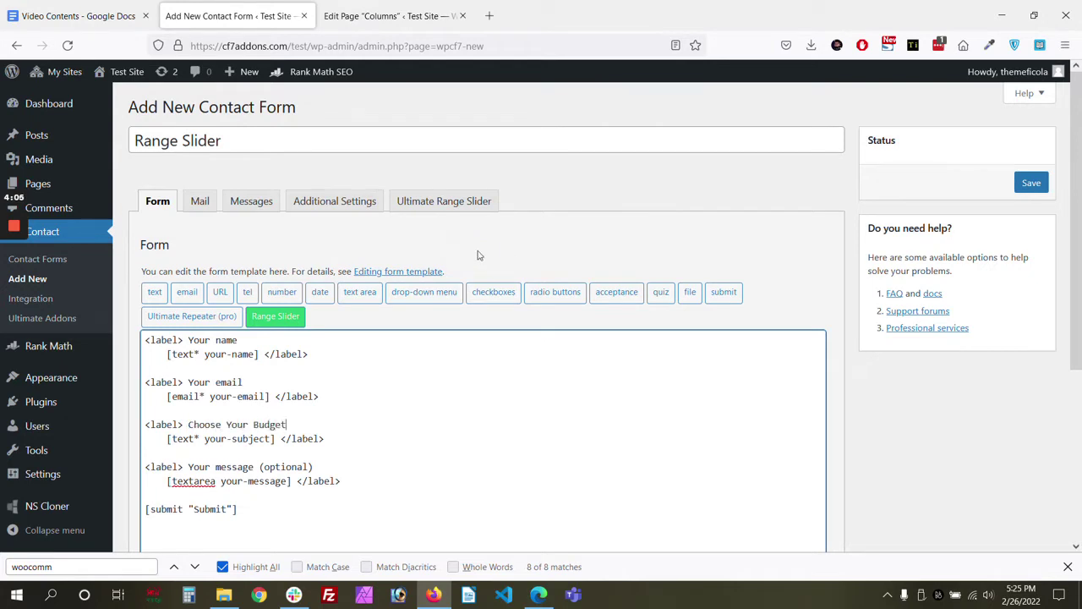
left_click_drag(166, 438, 276, 438)
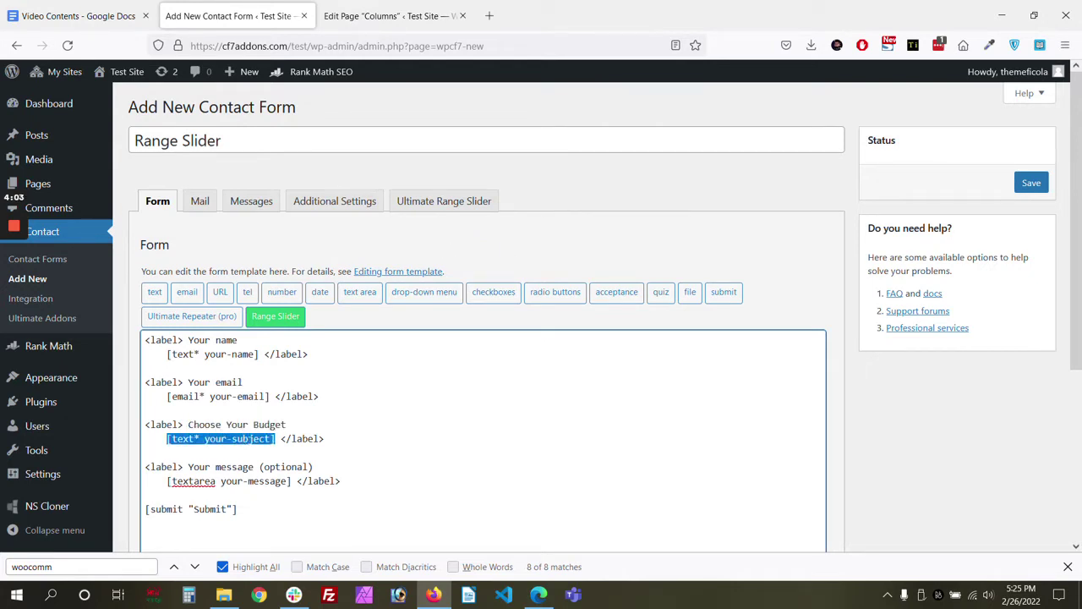
key("BackSpace")
left_click(276, 317)
left_click(434, 156)
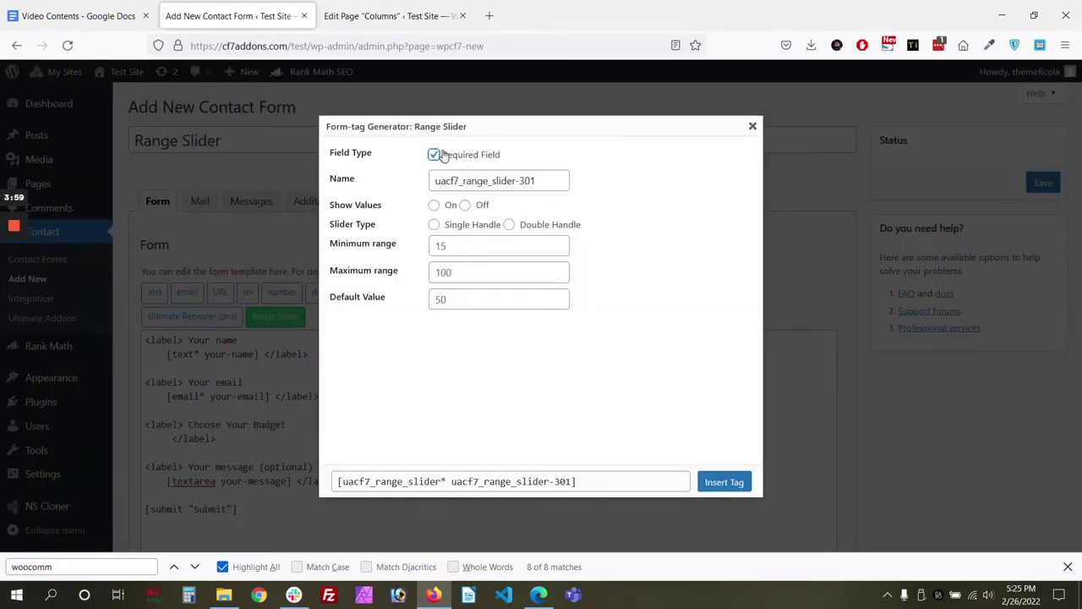
Insert a single-handle slider showing values, range 1000–10000, default 1200, under the budget label
left_click(435, 207)
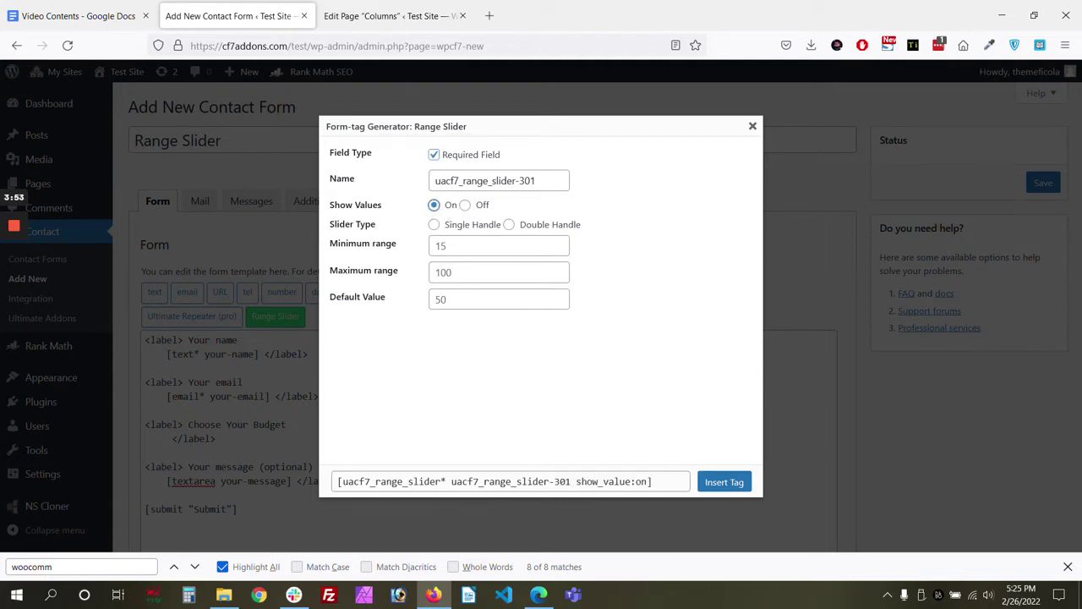
left_click(434, 225)
left_click(437, 245)
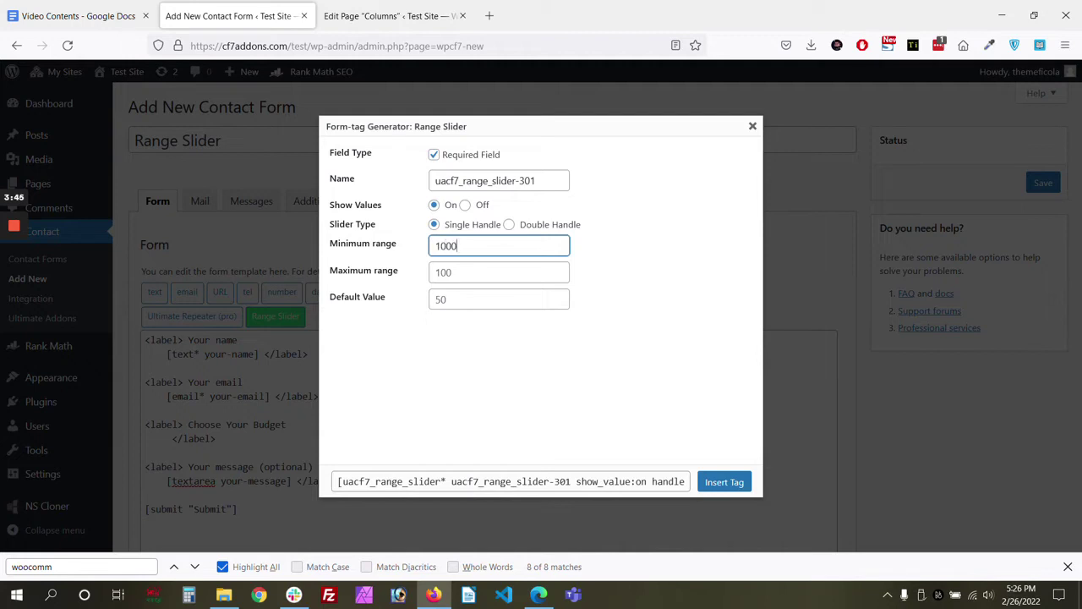
left_click(435, 273)
key("BackSpace")
type("0000")
key("Tab")
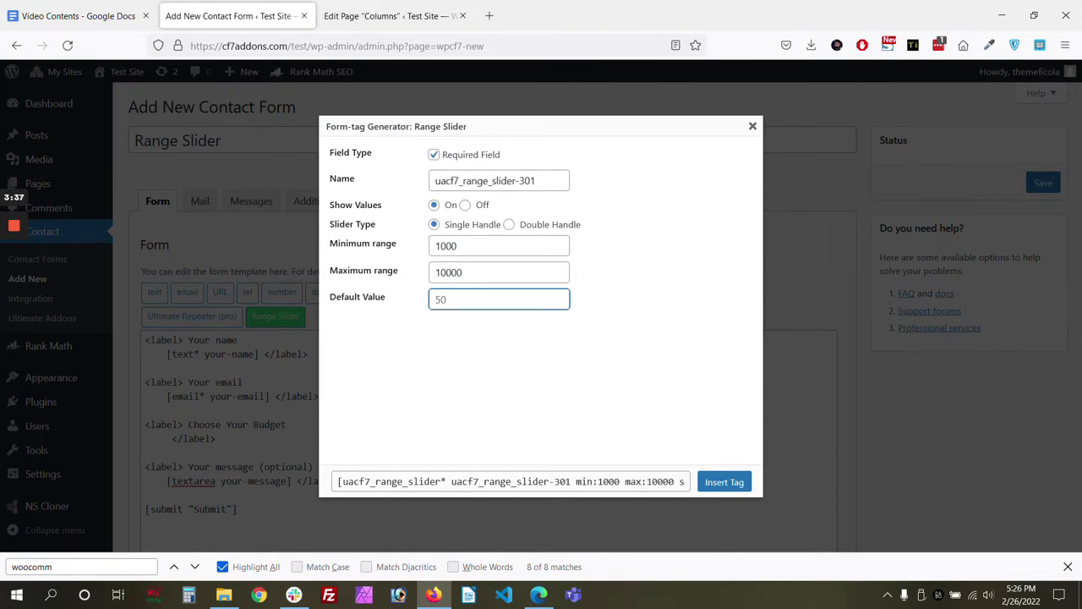
left_click(706, 485)
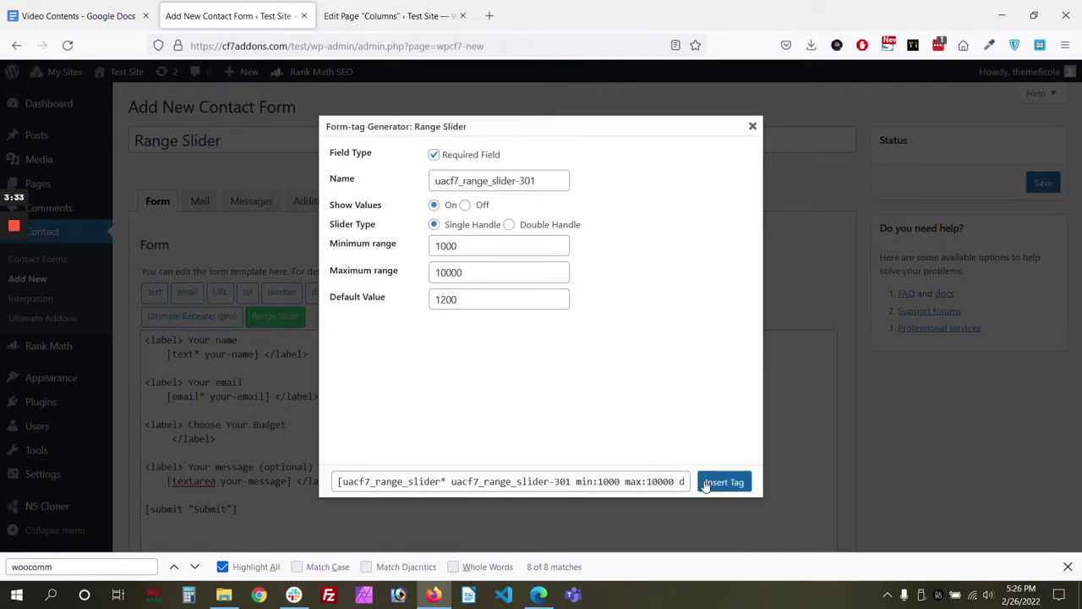
left_click(706, 485)
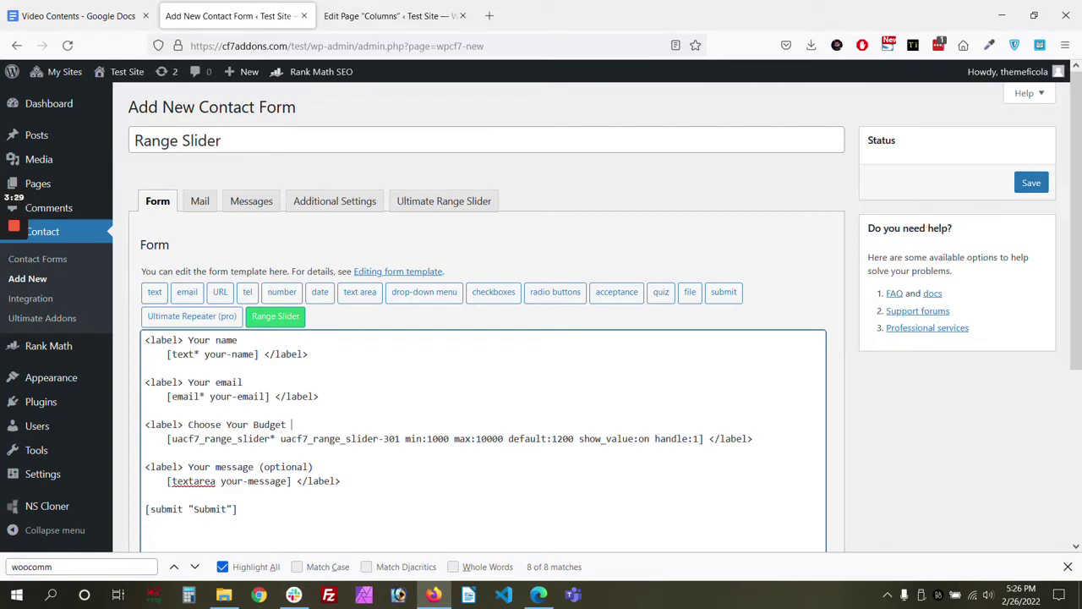
Type 'In USD)' after the budget label and save the Range Slider form
type("I")
key("BackSpace")
type("In USD)")
left_click(1029, 188)
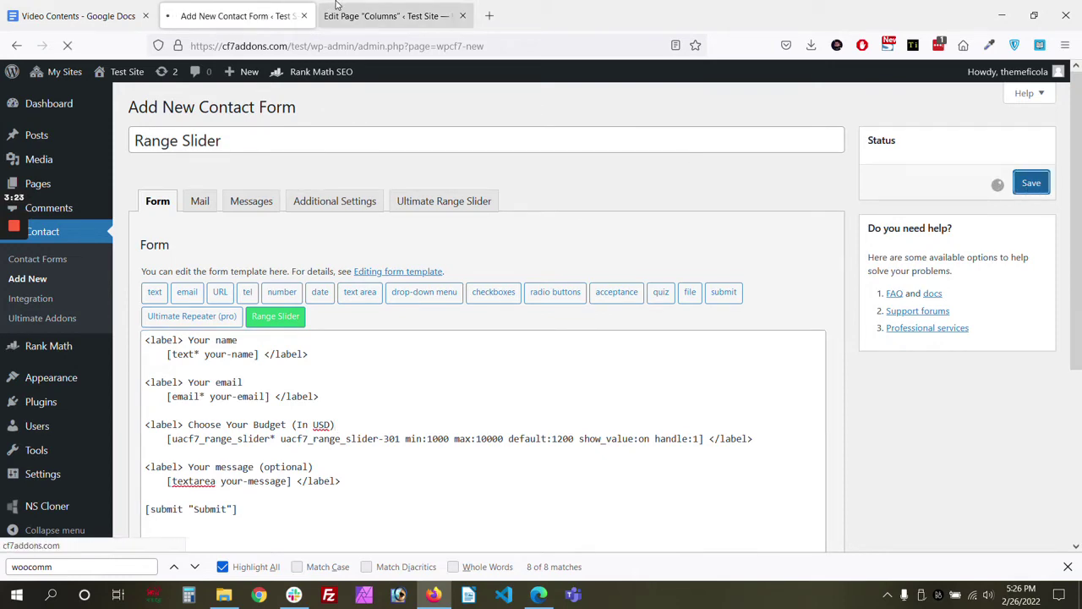
Replace the Columns page's contact form block with the Range Slider shortcode, update, and view it
left_click(389, 15)
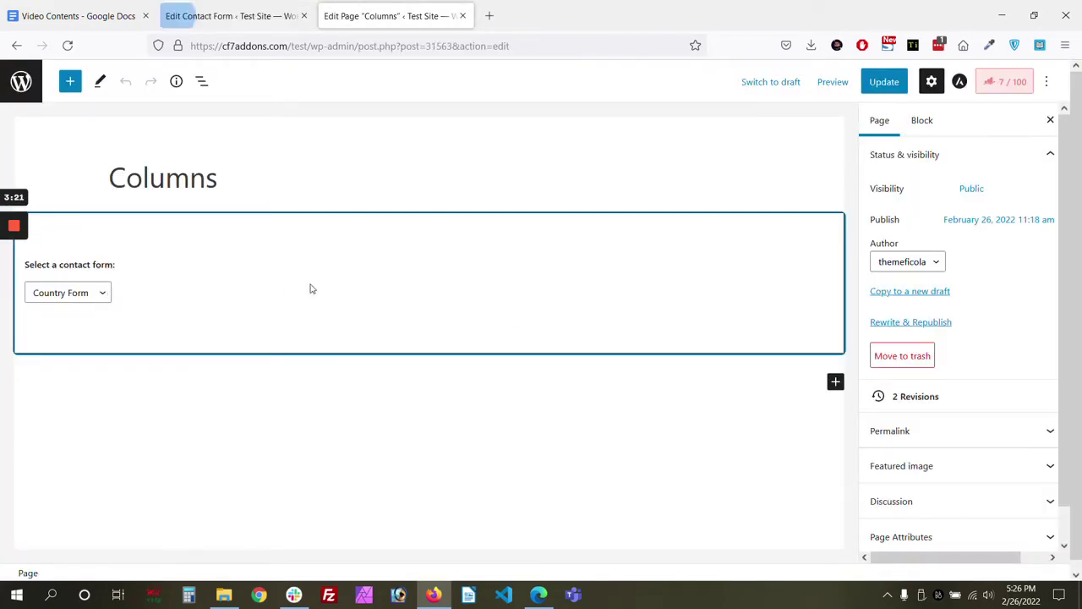
left_click(131, 262)
left_click(68, 191)
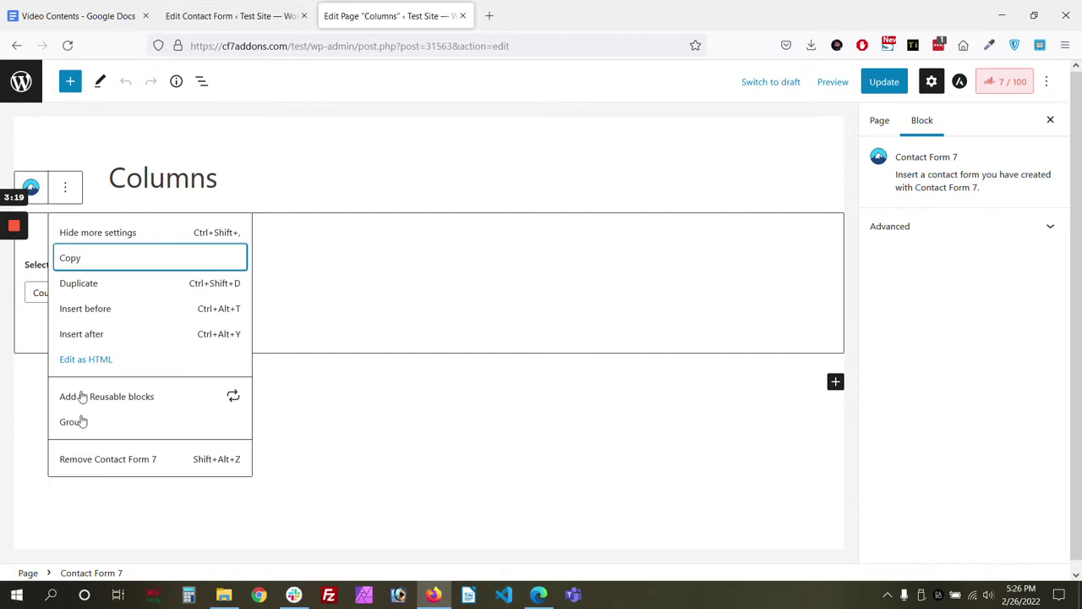
left_click(90, 458)
left_click(230, 11)
left_click(339, 231)
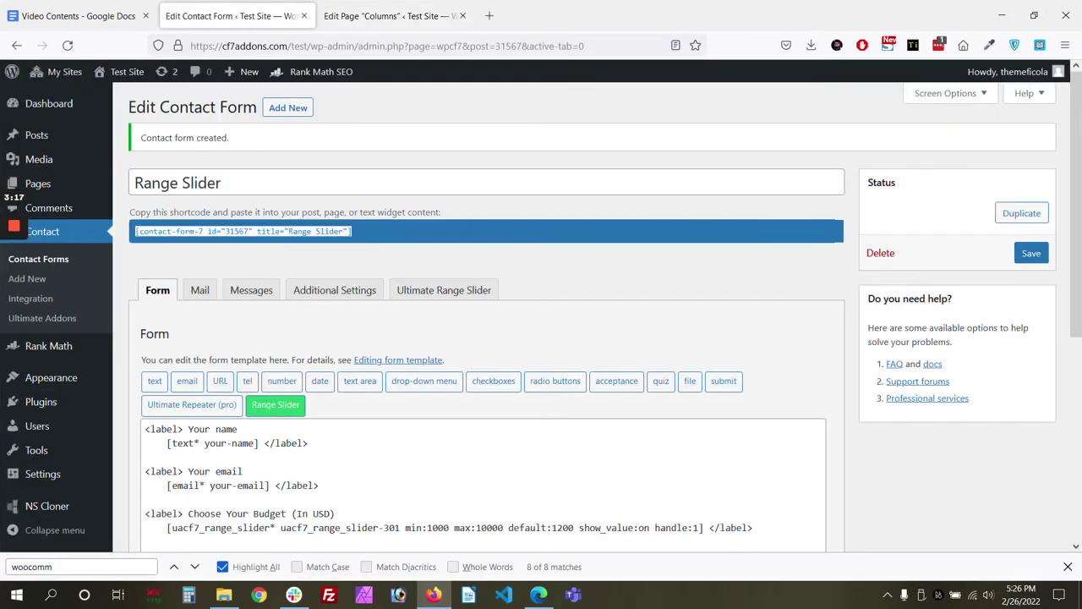
left_click(389, 15)
key("ctrl+v")
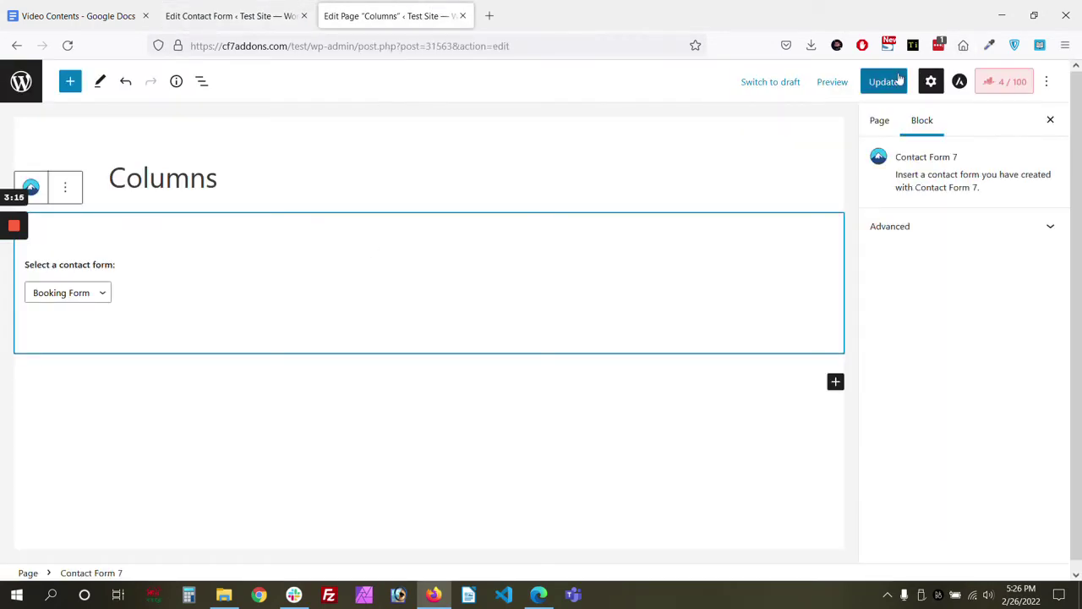
left_click(884, 81)
left_click(123, 553)
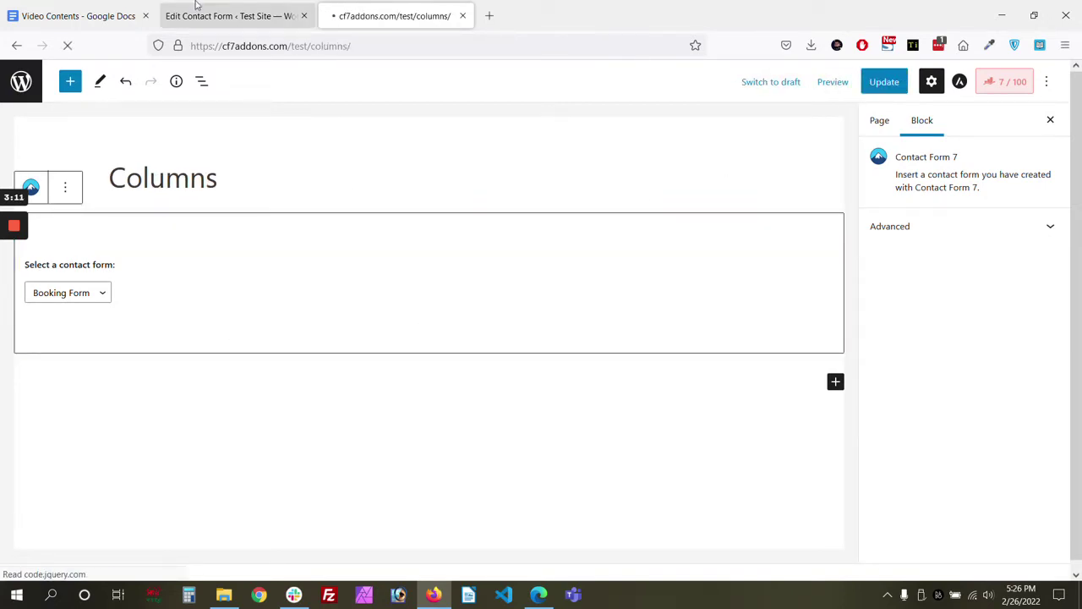
Drag the live 1000–10000 budget slider to test it, then return to the Range Slider form editor
scroll(247, 228, "down", 2)
scroll(248, 228, "down", 1)
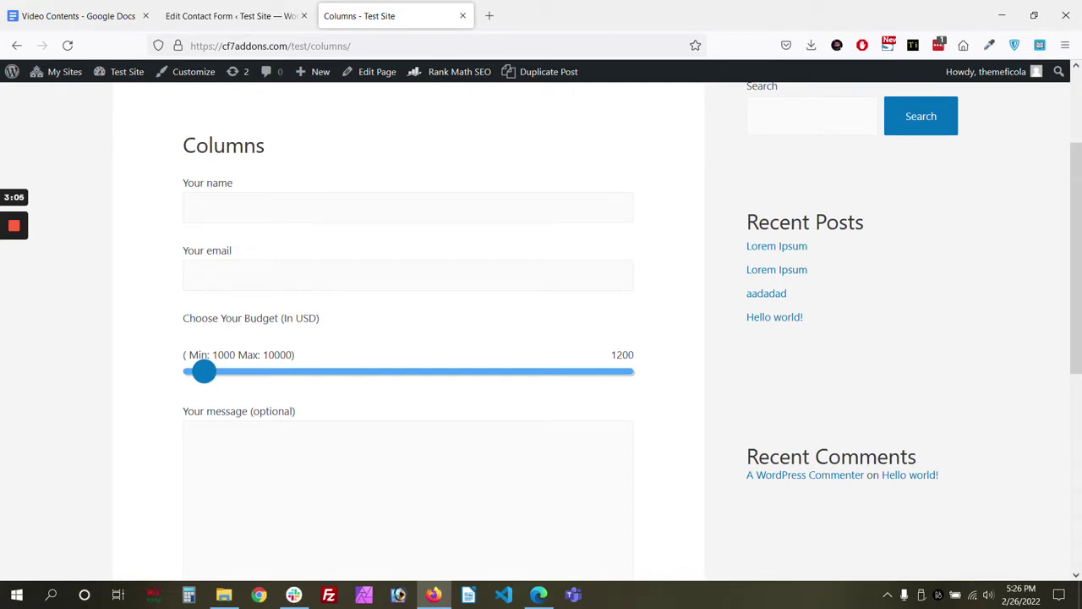
left_click_drag(204, 372, 309, 372)
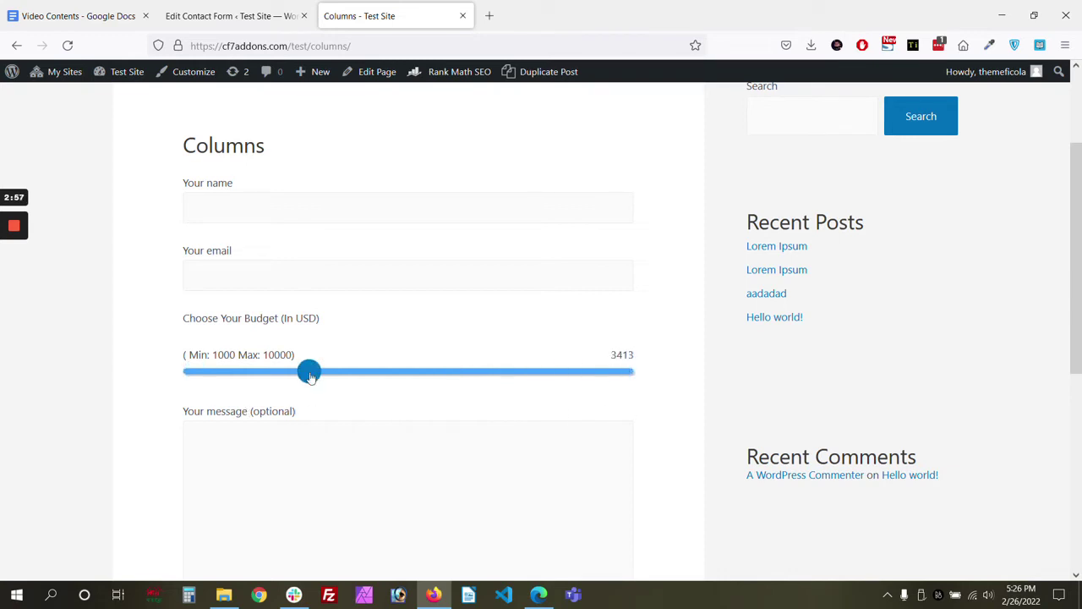
left_click(230, 8)
scroll(199, 290, "down", 4)
scroll(199, 290, "up", 1)
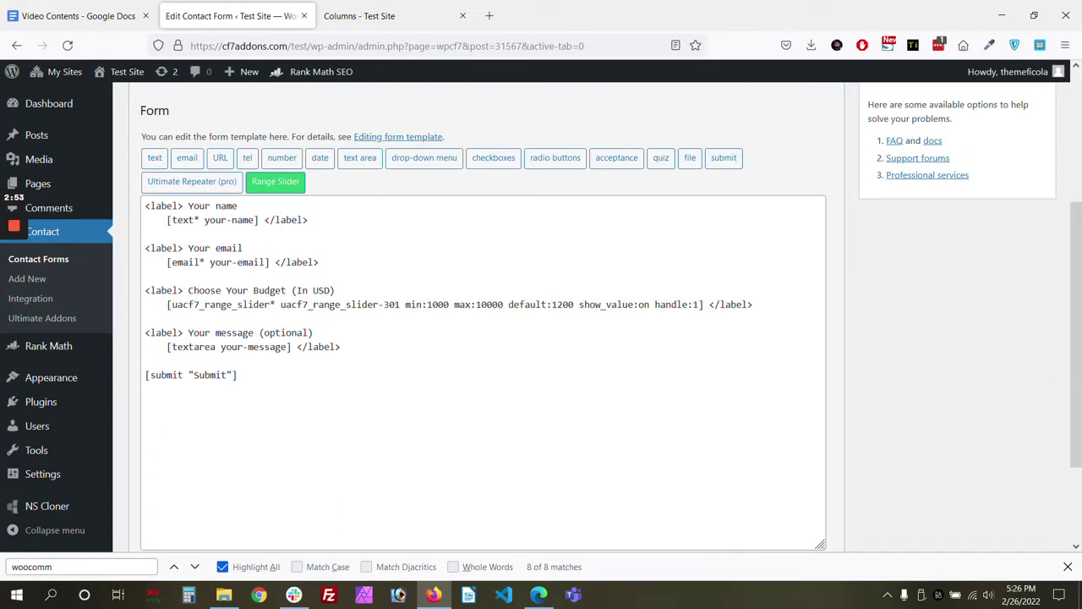
Change the budget slider tag to handle:2 for a double handle and save the form
left_click(286, 187)
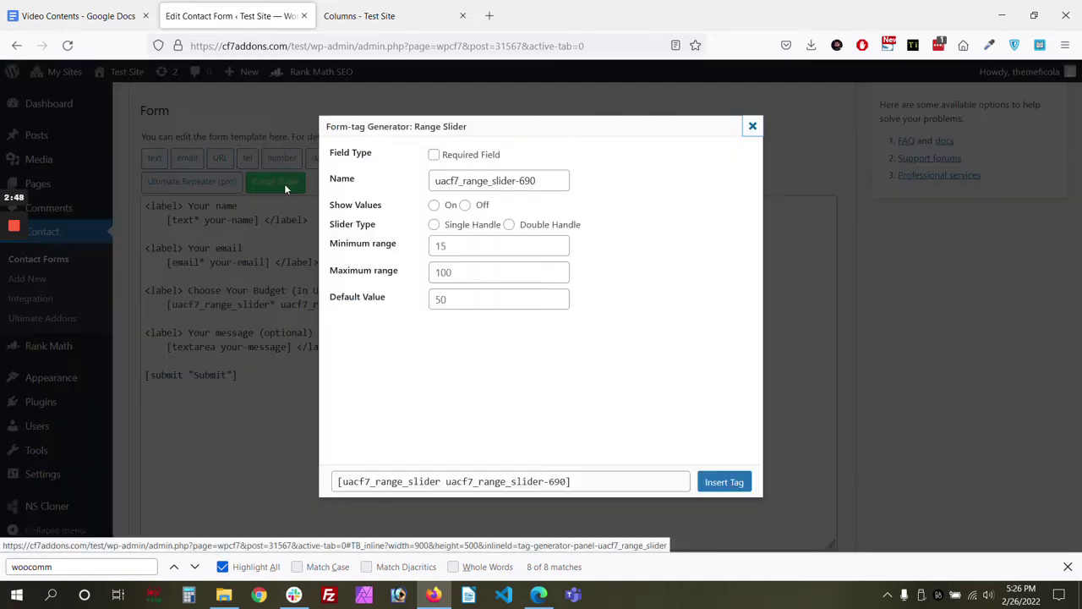
left_click(533, 225)
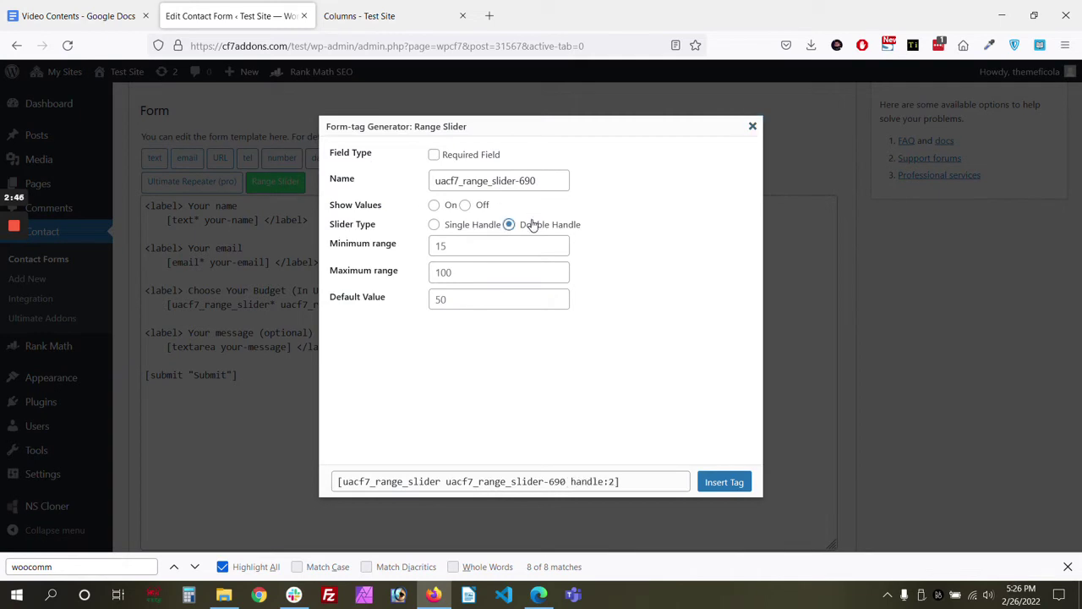
left_click(752, 126)
left_click(693, 305)
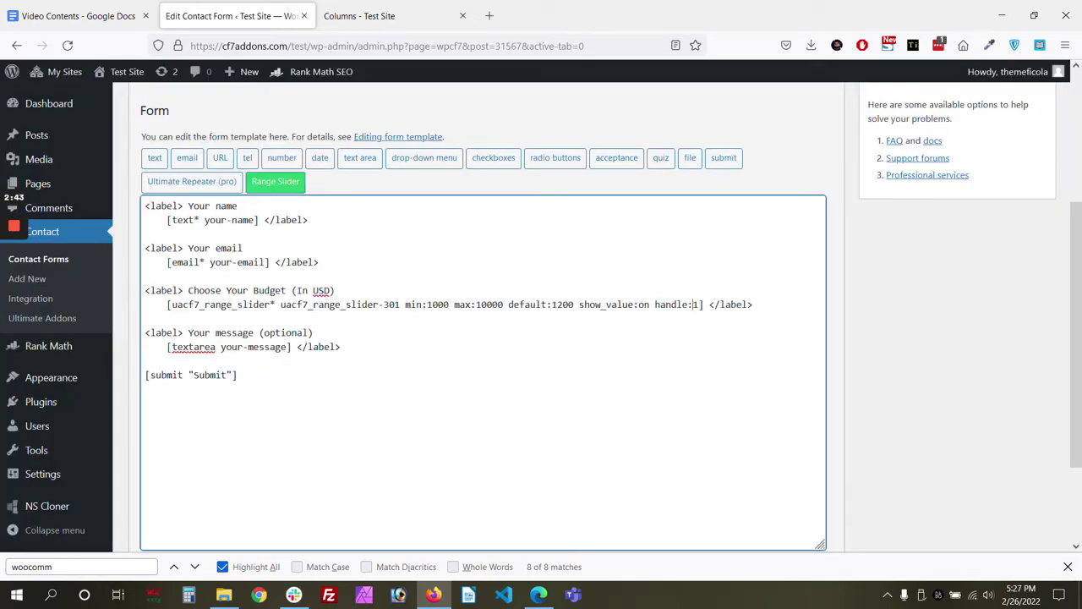
scroll(945, 307, "up", 3)
left_click(1031, 253)
left_click(416, 5)
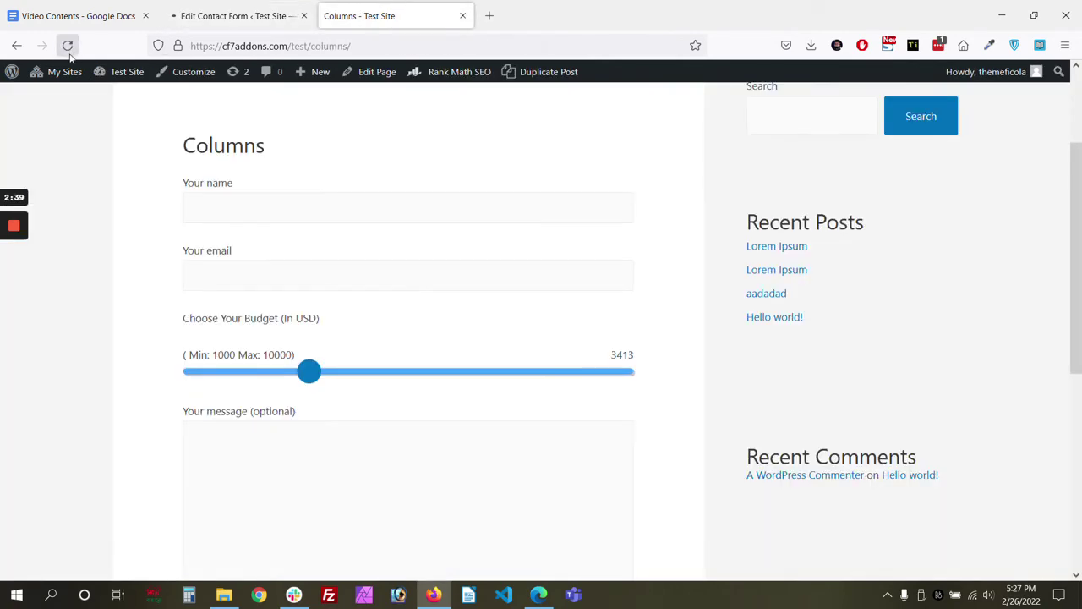
Reload the Columns page and drag both budget slider handles, settling on 3001–8005
left_click(60, 46)
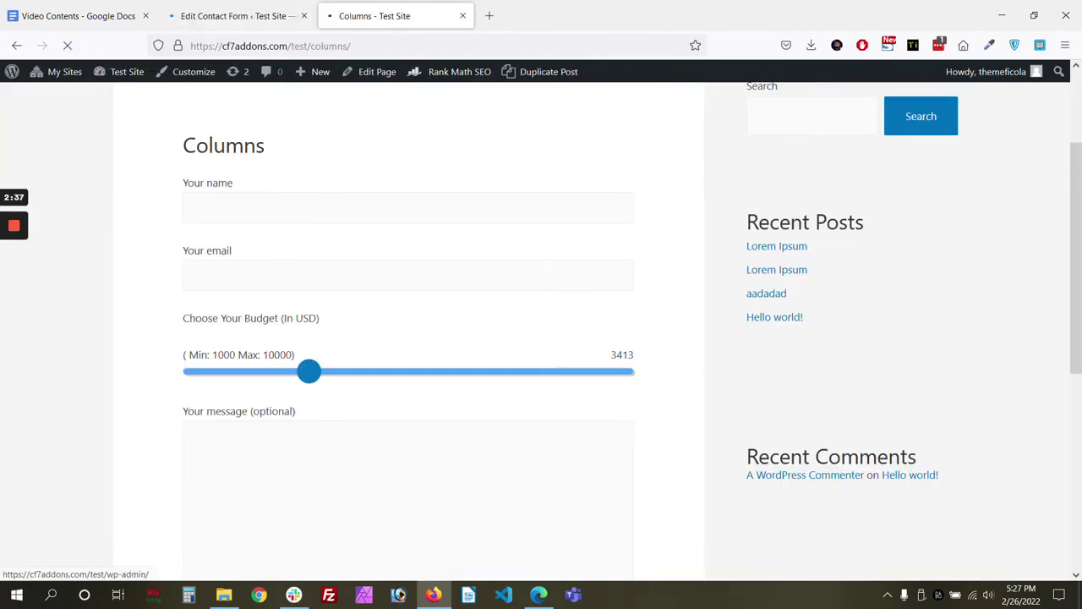
left_click_drag(200, 374, 536, 370)
left_click_drag(199, 376, 388, 376)
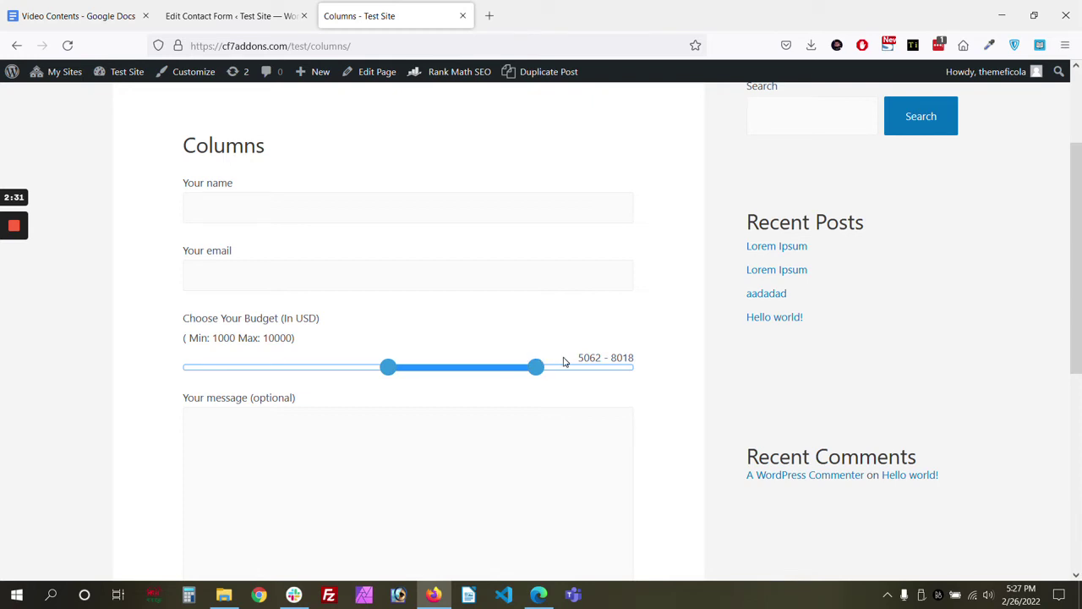
left_click_drag(572, 356, 630, 356)
left_click(633, 358)
left_click_drag(386, 367, 286, 375)
left_click_drag(538, 372, 535, 373)
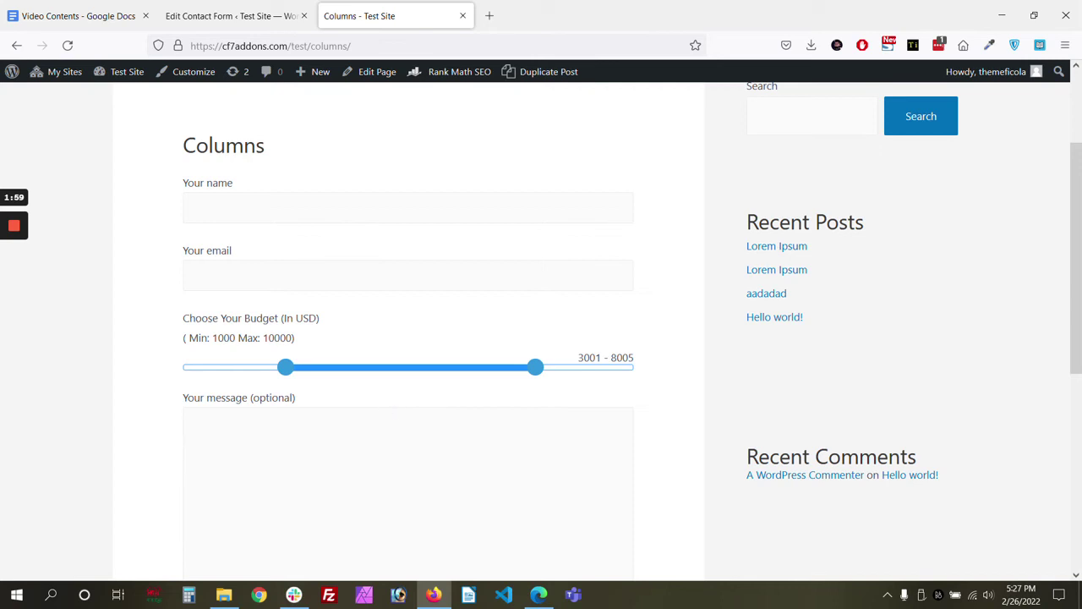
left_click(188, 12)
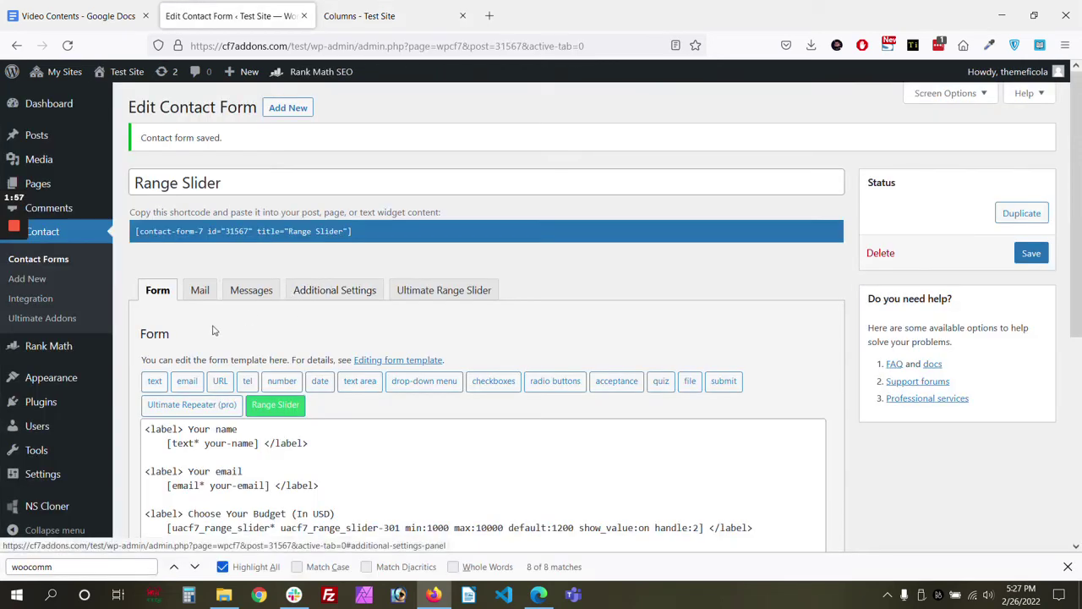
Copy the slider field name uacf7_range_slider-301 from the form template
scroll(214, 330, "down", 3)
left_click(282, 305)
left_click_drag(282, 304, 404, 304)
key("ctrl+c")
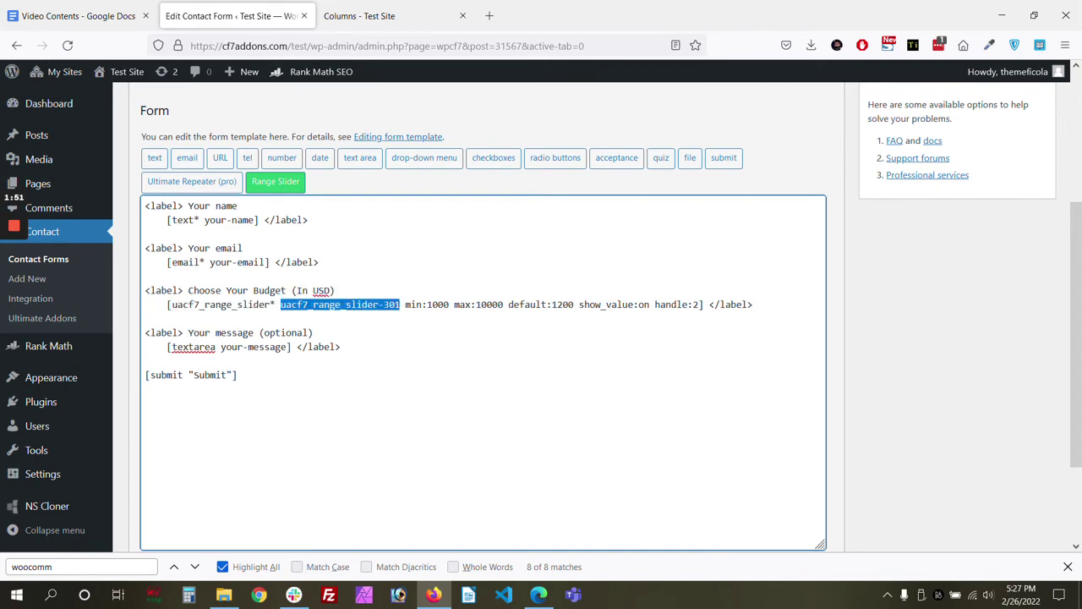
scroll(478, 338, "up", 3)
left_click_drag(145, 329, 203, 285)
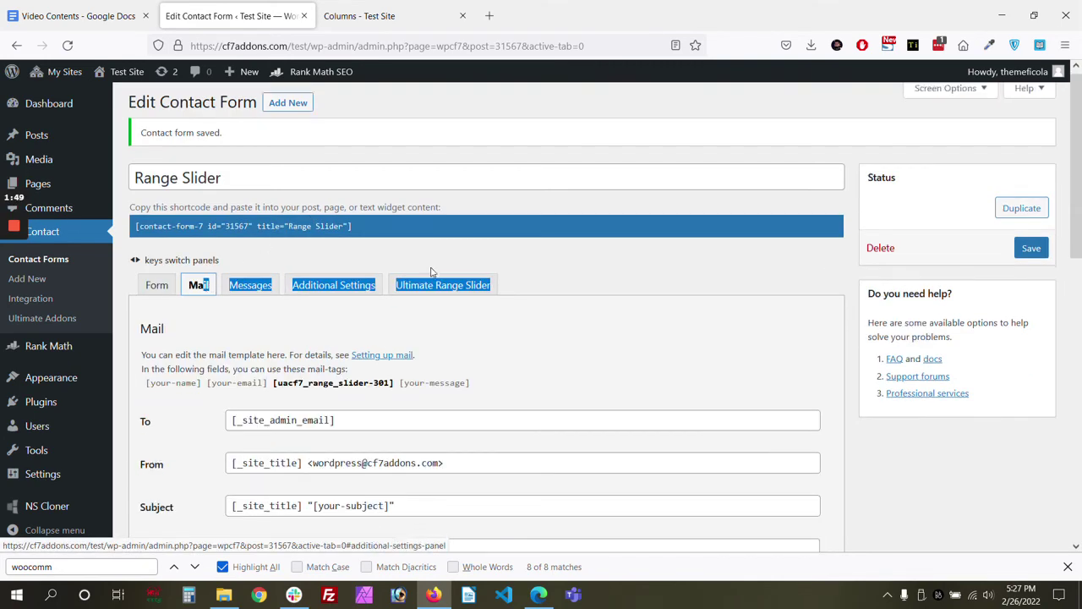
scroll(431, 271, "down", 3)
Replace the mail body's 'Subject: [your-subject]' line with 'Our Budget: [uacf7_range_slider-301]' and save
left_click(301, 394)
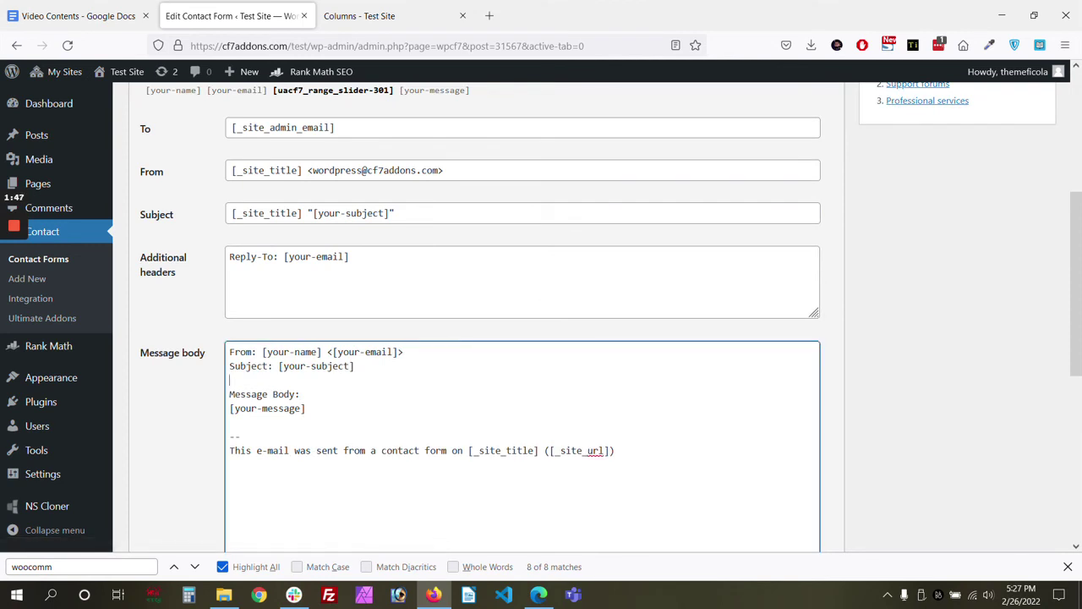
double_click(248, 366)
type("Our Budget")
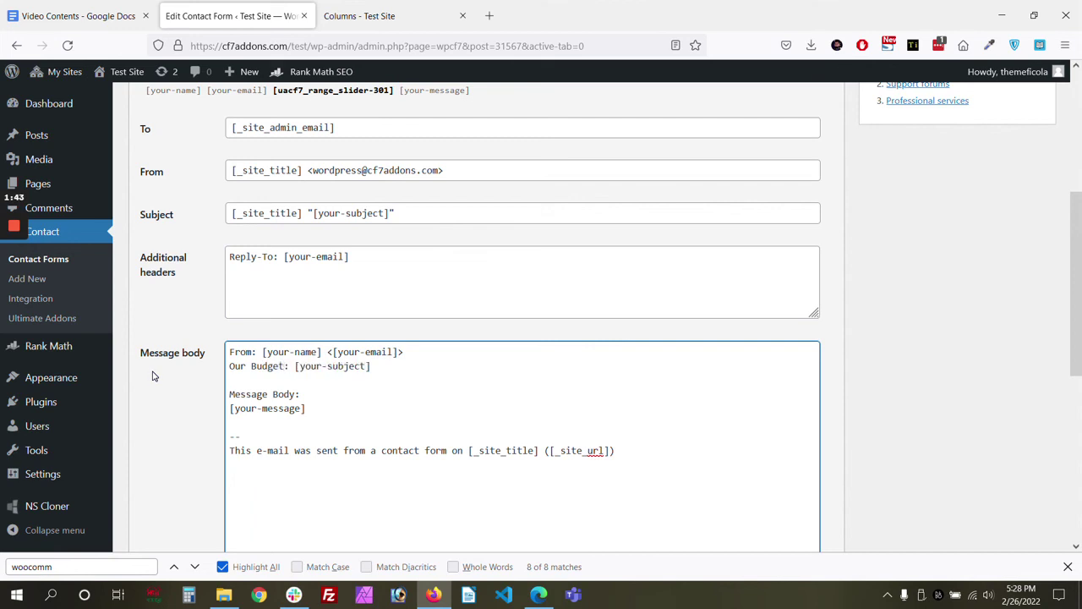
left_click_drag(295, 366, 371, 366)
key("ctrl+v")
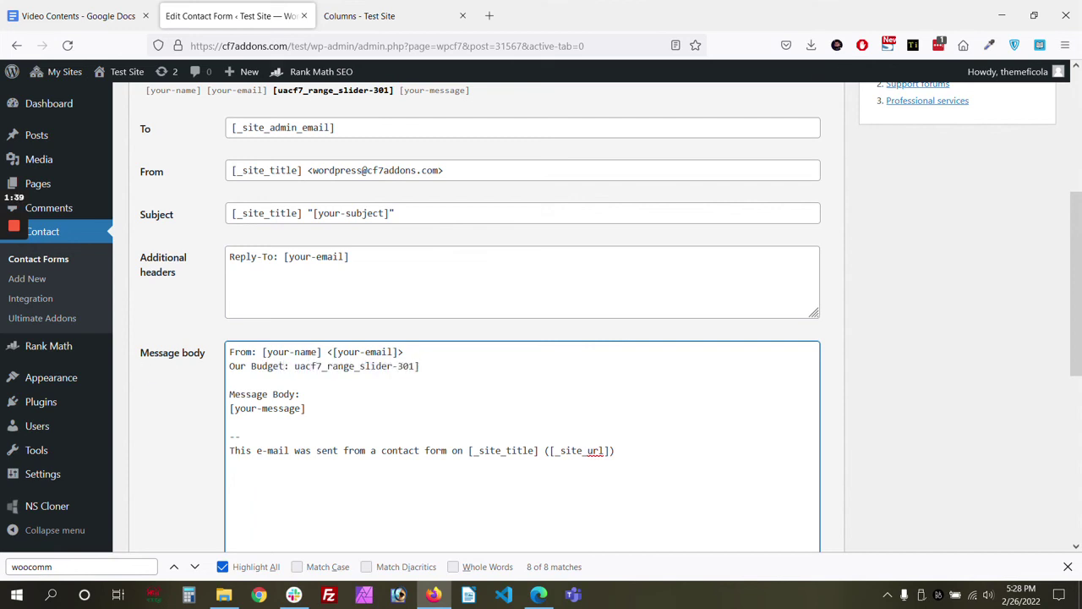
type("[")
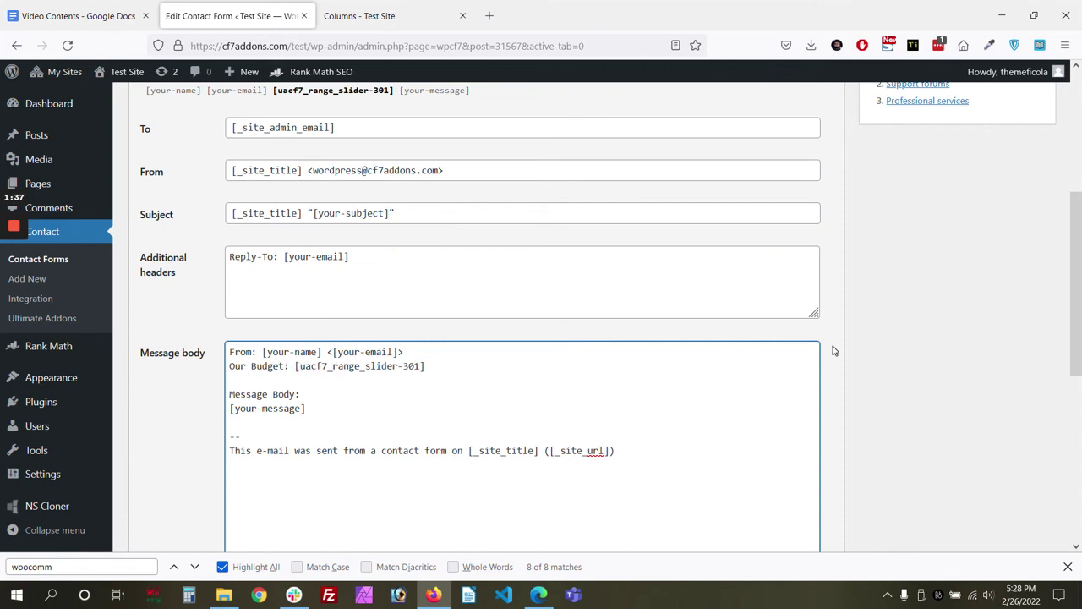
scroll(833, 351, "up", 4)
left_click(1036, 255)
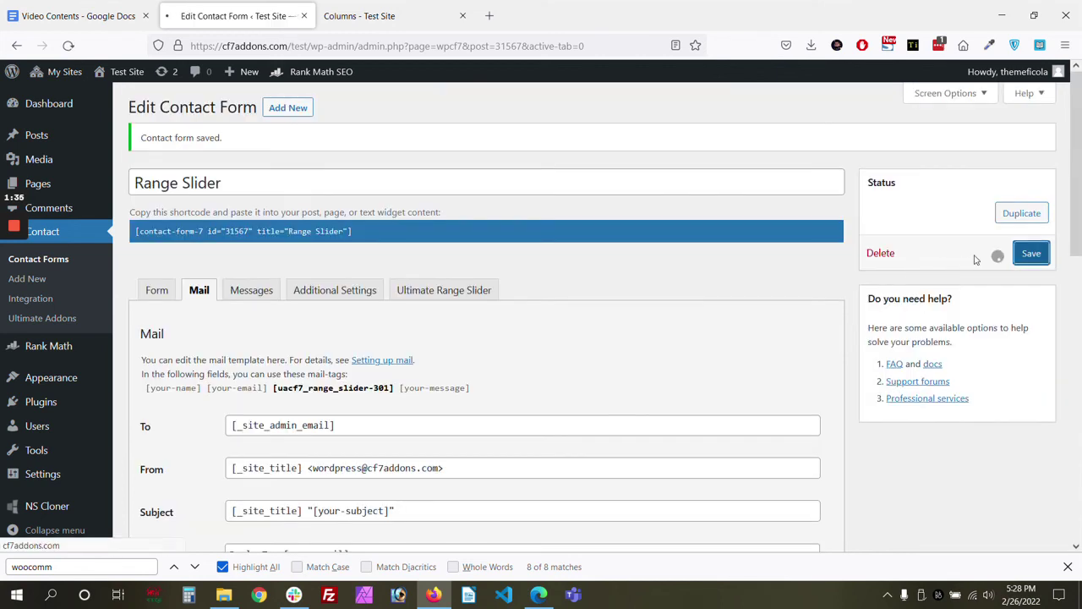
left_click(400, 7)
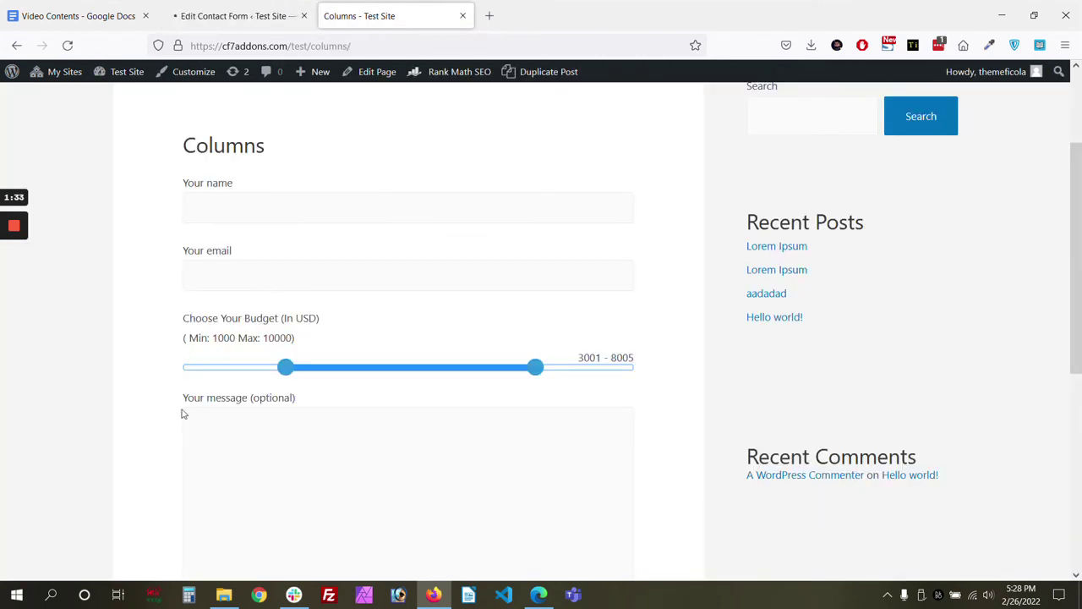